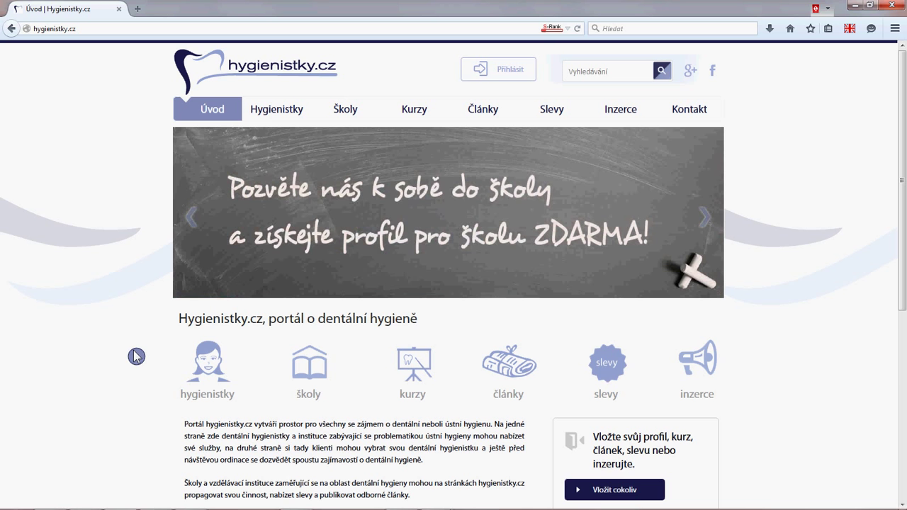
Choose to insert a new entry in the Kurzy category and log in with the account's username and password.
left_click(628, 495)
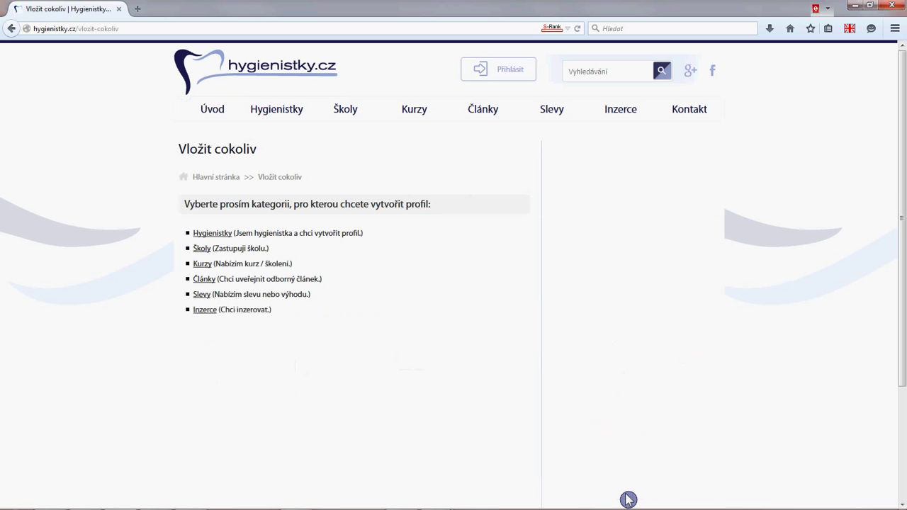
left_click(203, 266)
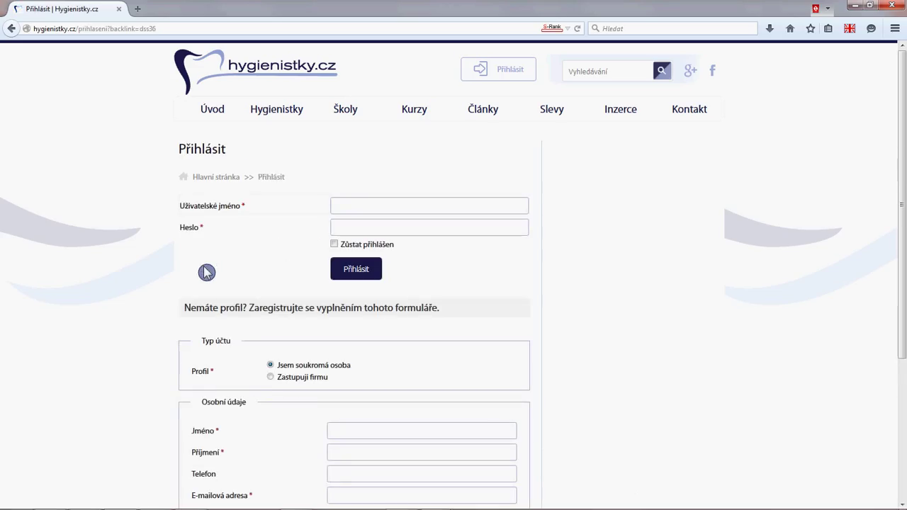
left_click(353, 213)
type("h")
left_click(353, 221)
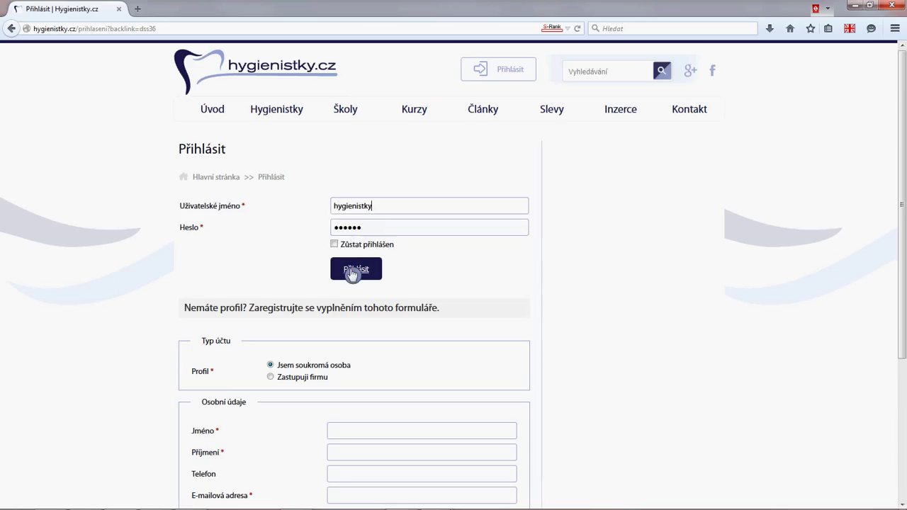
left_click(354, 271)
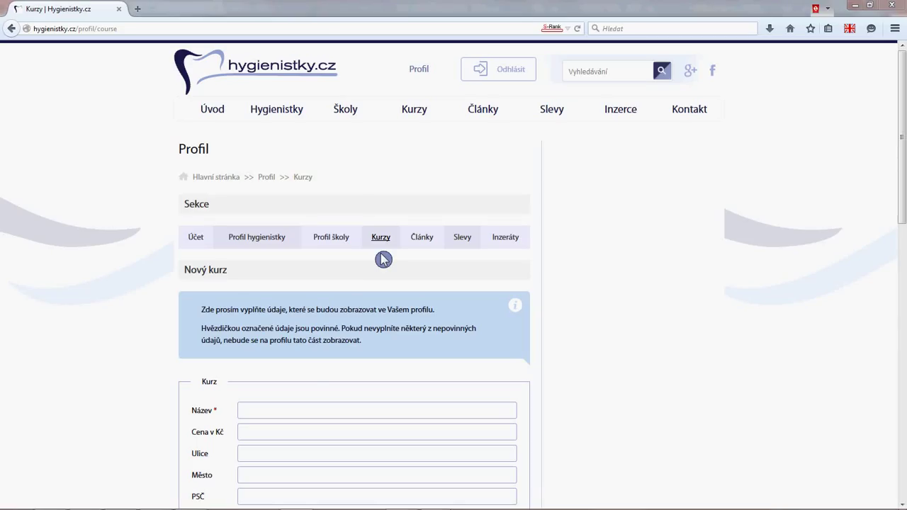
Name the new course "Vzor kurzu" and set its price to 990 Kč.
left_click(263, 414)
left_click(265, 425)
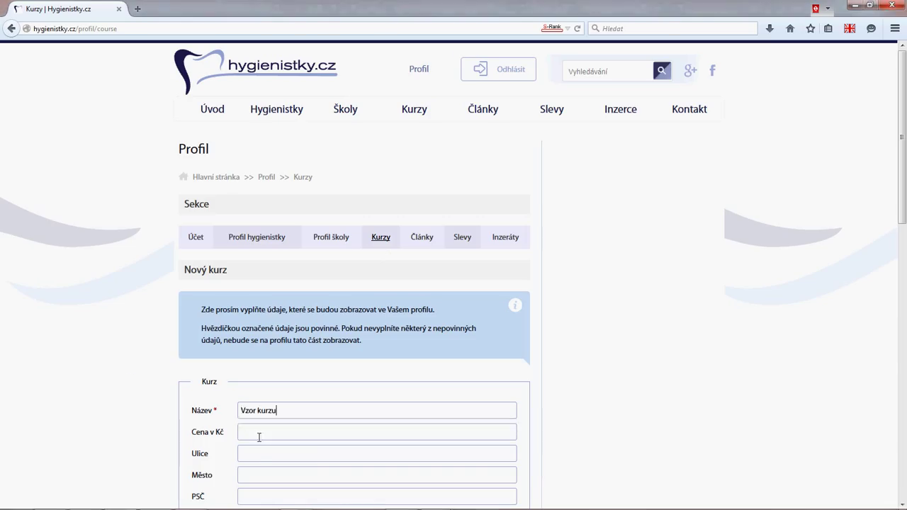
left_click(259, 433)
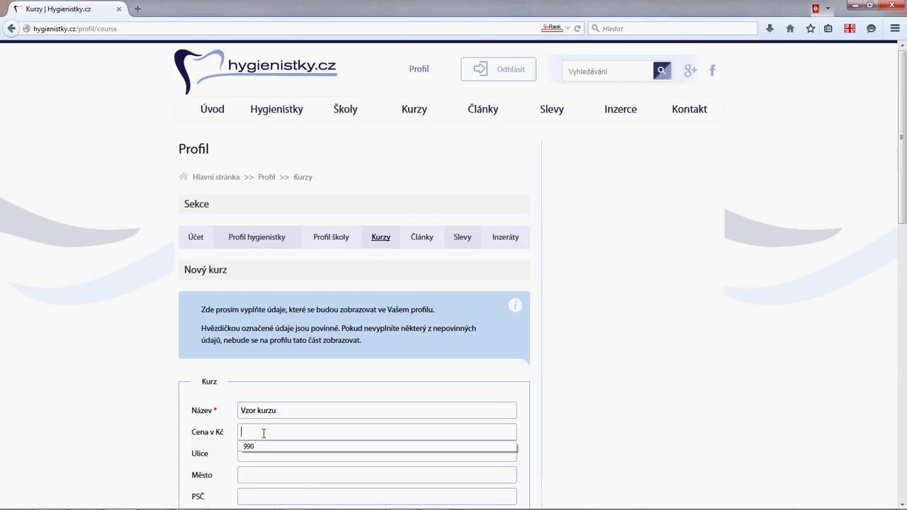
left_click(263, 448)
Fill in the course's street, city and postal code with the previously used address entries.
scroll(170, 405, "down", 3)
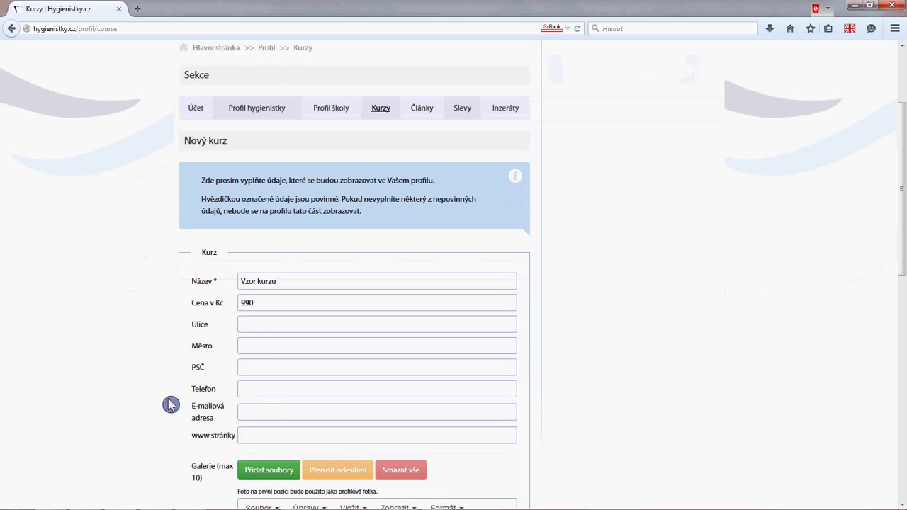
left_click(267, 327)
left_click(267, 341)
left_click(262, 349)
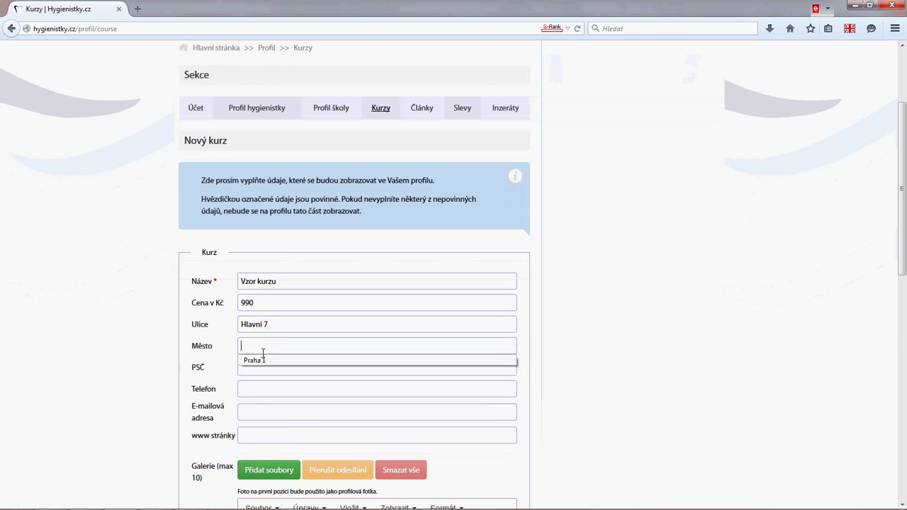
left_click(263, 362)
left_click(262, 382)
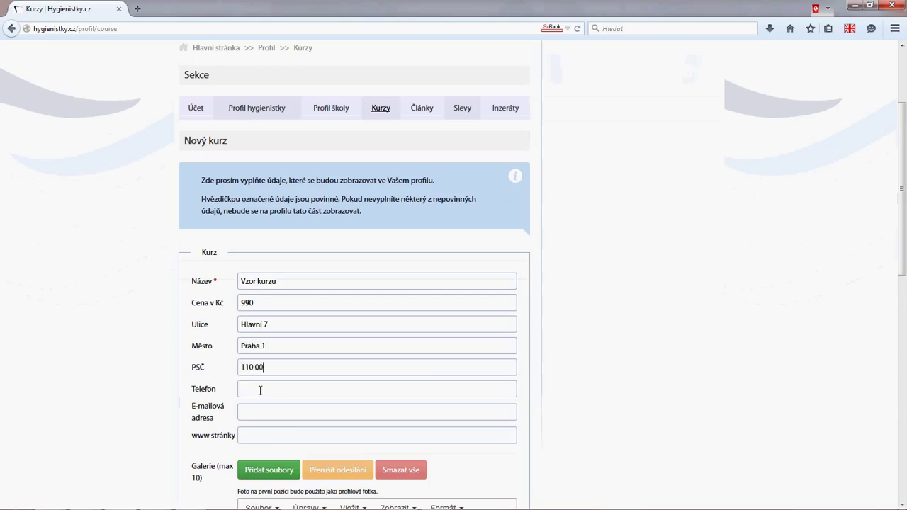
Fill in the course's contact phone and e-mail address, and set its website to hygienistky.cz.
left_click(260, 391)
left_click(259, 404)
left_click(259, 412)
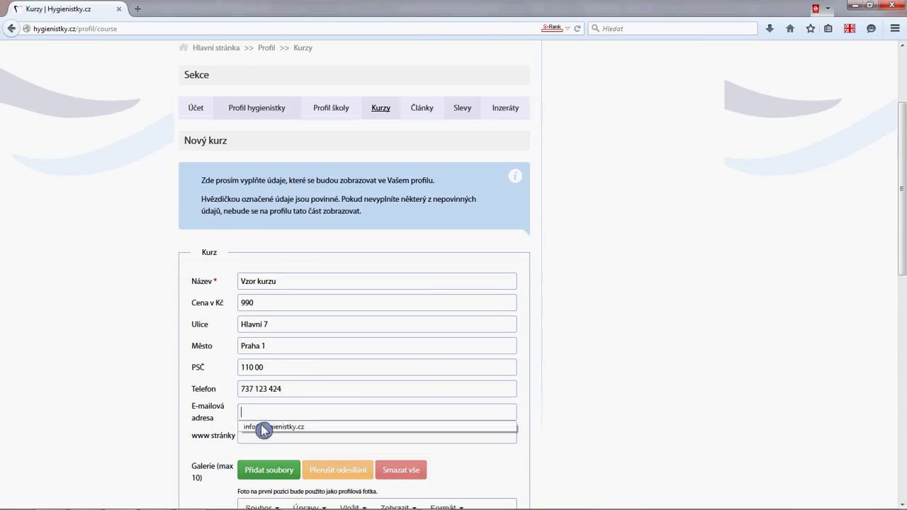
left_click(261, 427)
left_click(261, 436)
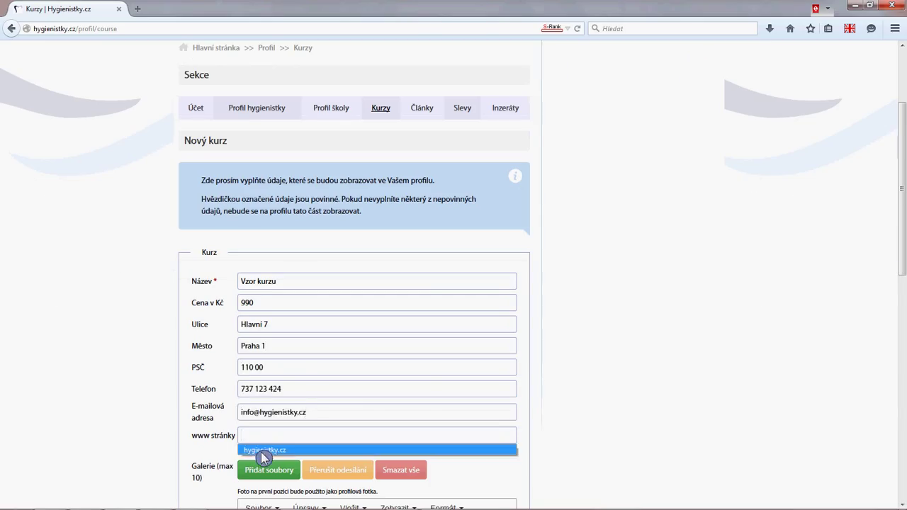
left_click(260, 451)
Upload 1.jpg, 2.jpg and 3.jpg to the course gallery and move photo 2 to the first position.
scroll(159, 375, "down", 3)
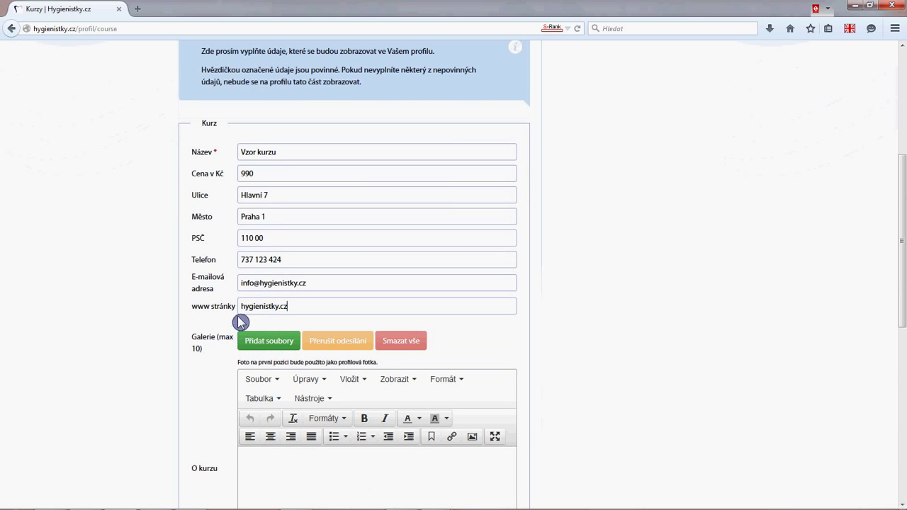
left_click(258, 343)
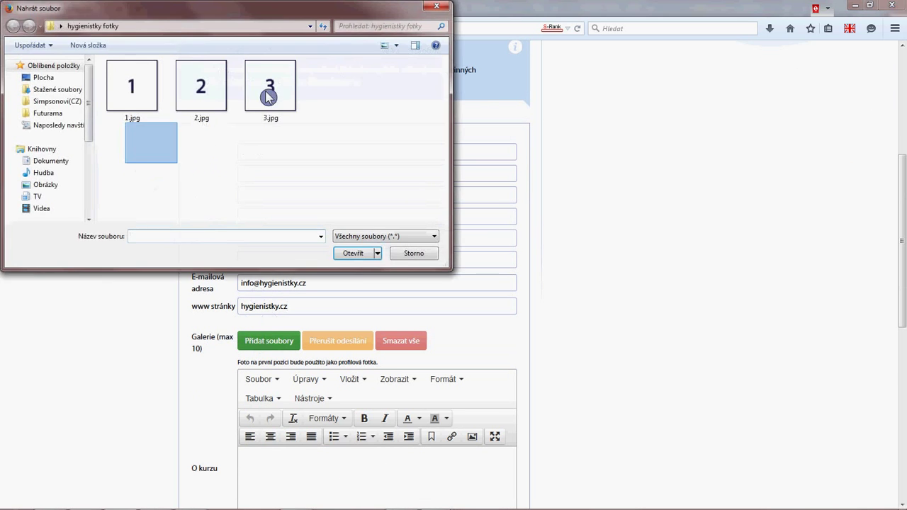
left_click_drag(268, 97, 269, 99)
left_click(358, 253)
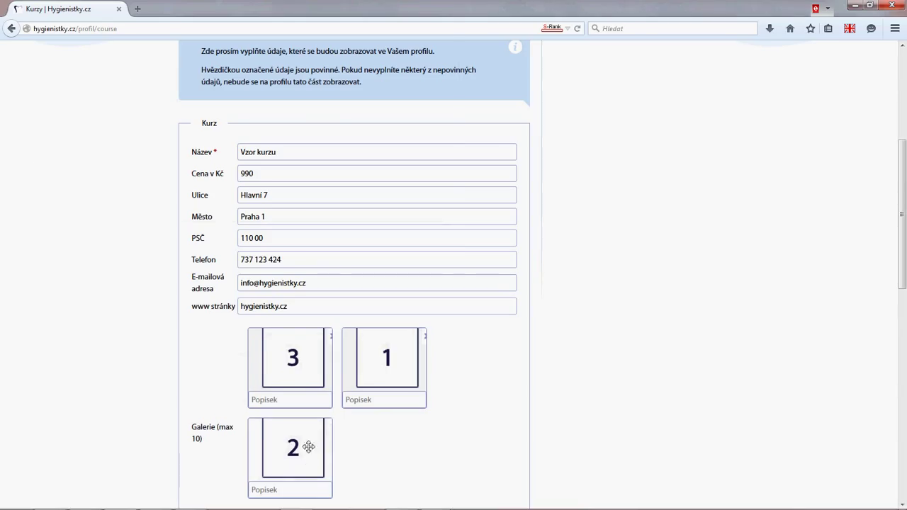
left_click_drag(308, 446, 320, 427)
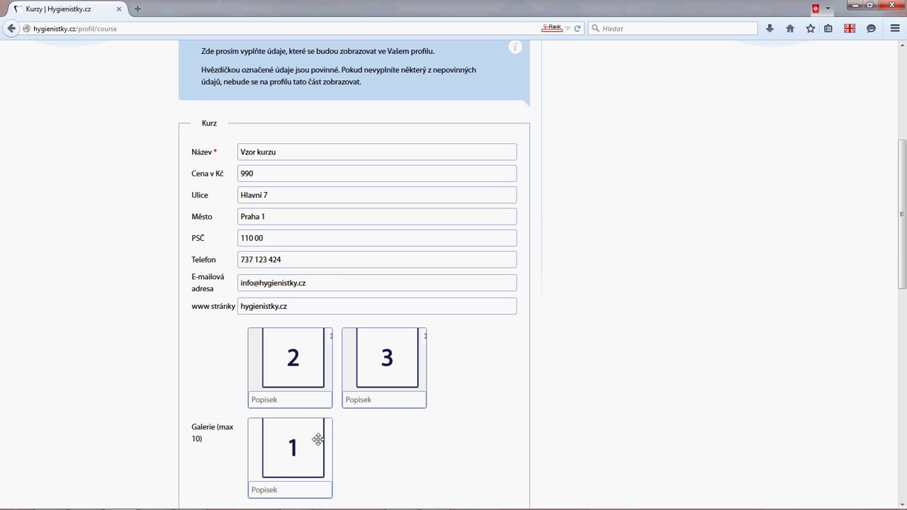
Examine the heading formats and the link, image and video insertion options of the O kurzu text editor.
scroll(215, 436, "down", 3)
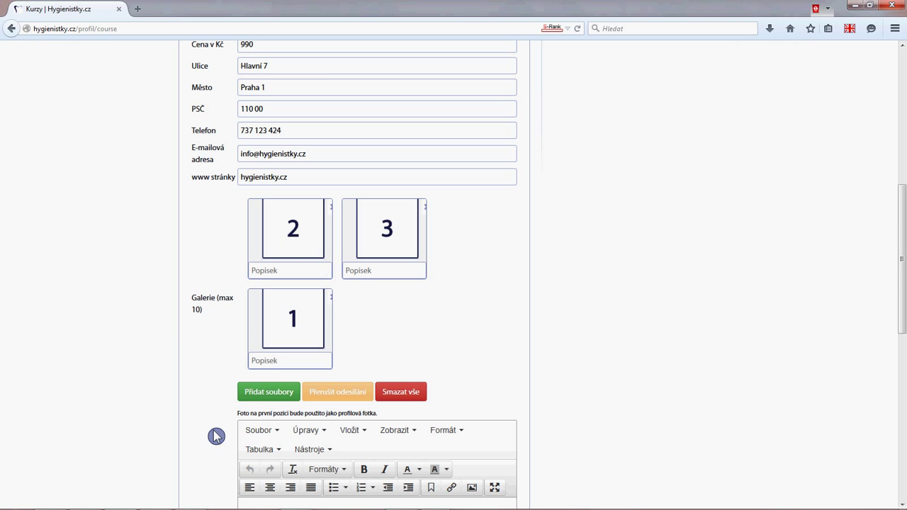
scroll(216, 436, "down", 5)
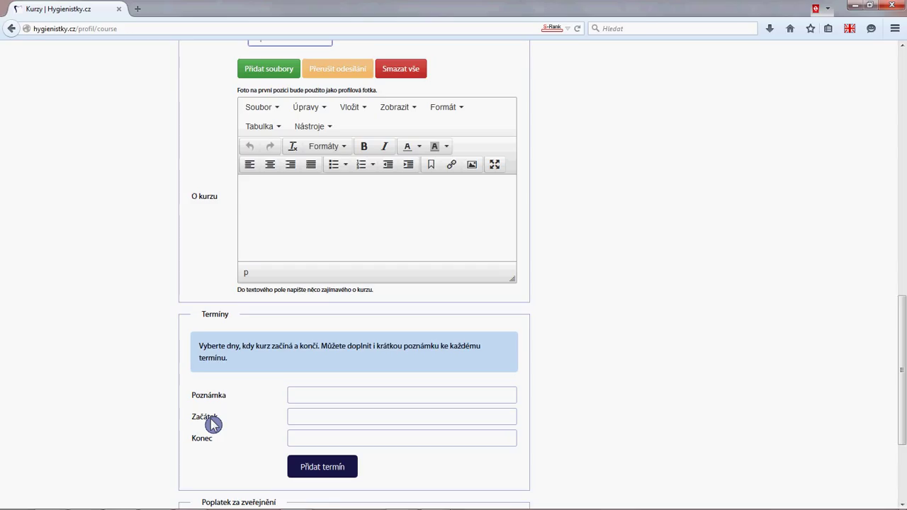
left_click(341, 155)
mouse_move(340, 174)
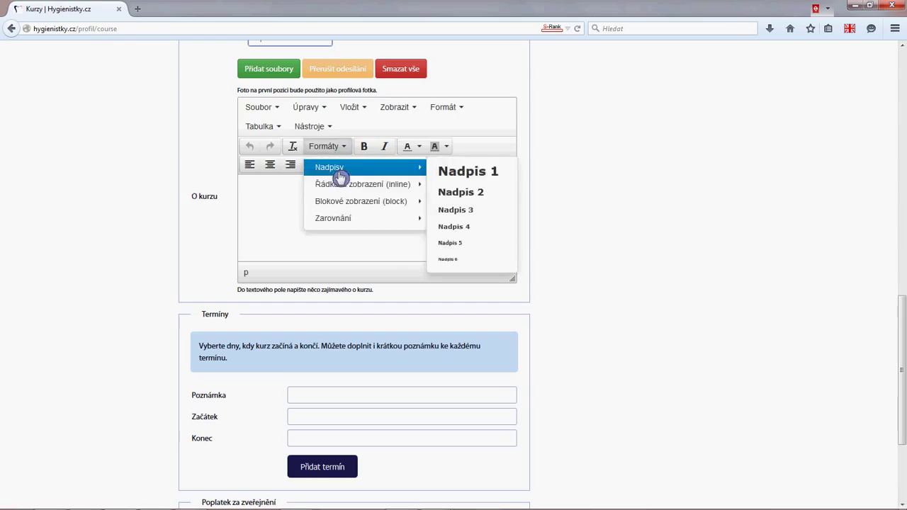
left_click(278, 220)
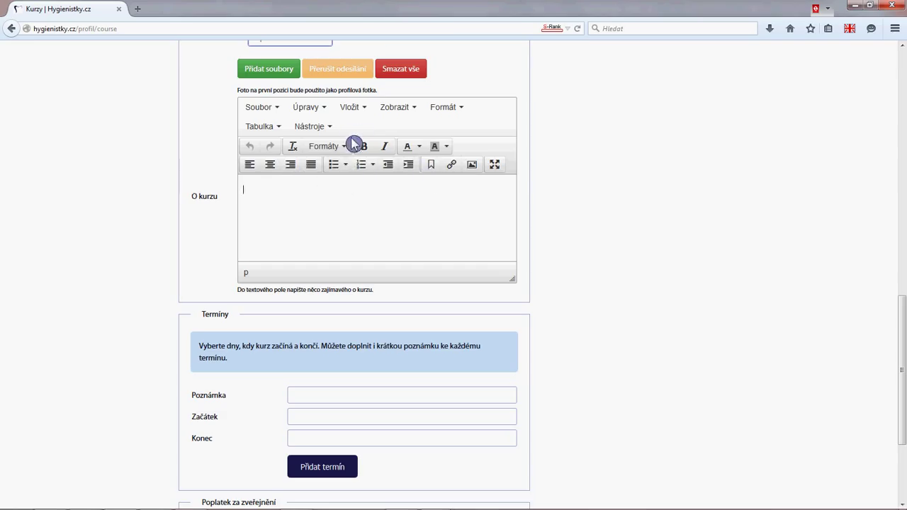
left_click(355, 110)
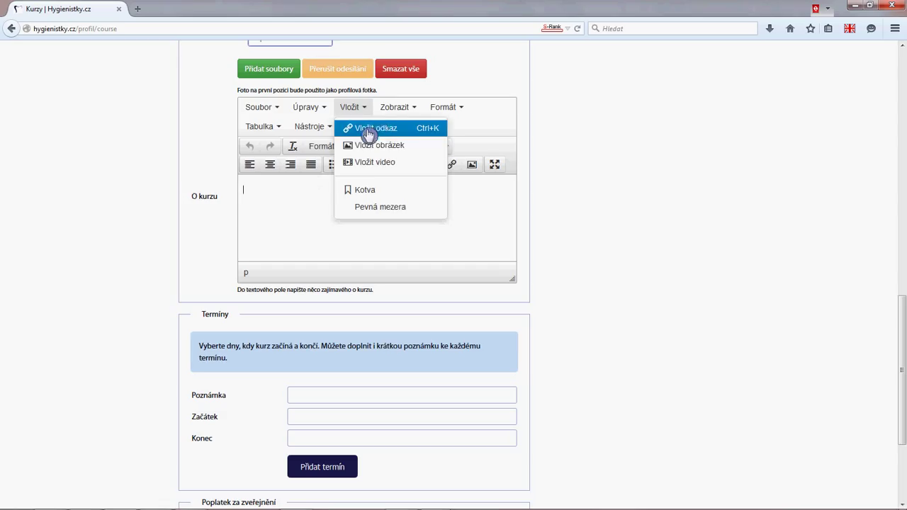
left_click(287, 214)
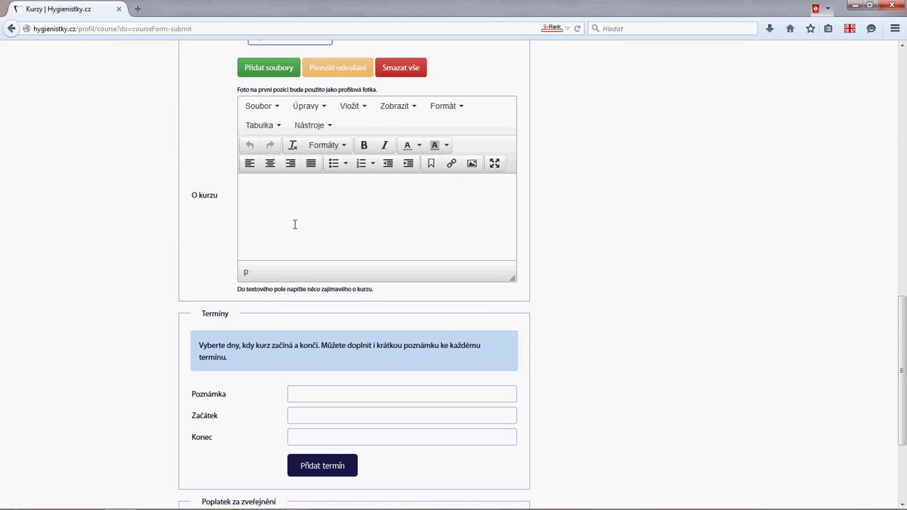
left_click(207, 245)
Set the first course date from 2015-09-03 to 2015-09-05 with the note "pro dentální hygienistky".
scroll(196, 272, "down", 3)
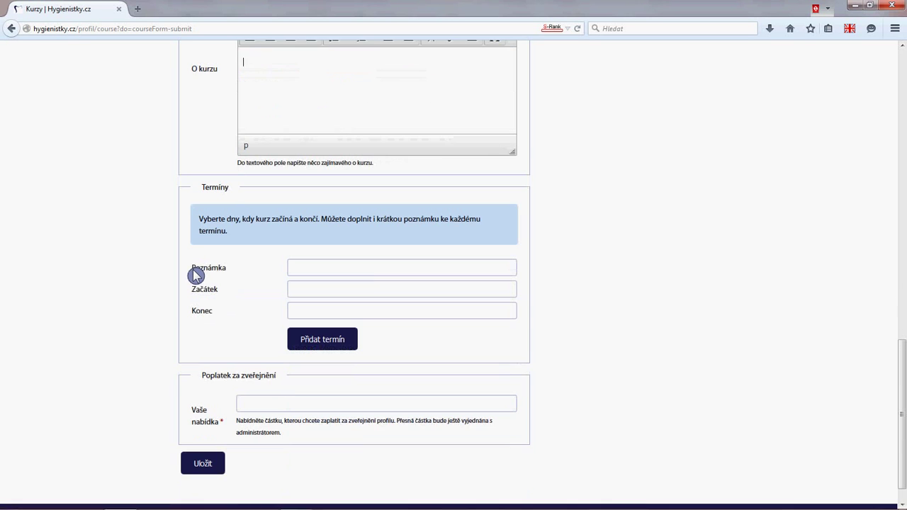
left_click(310, 287)
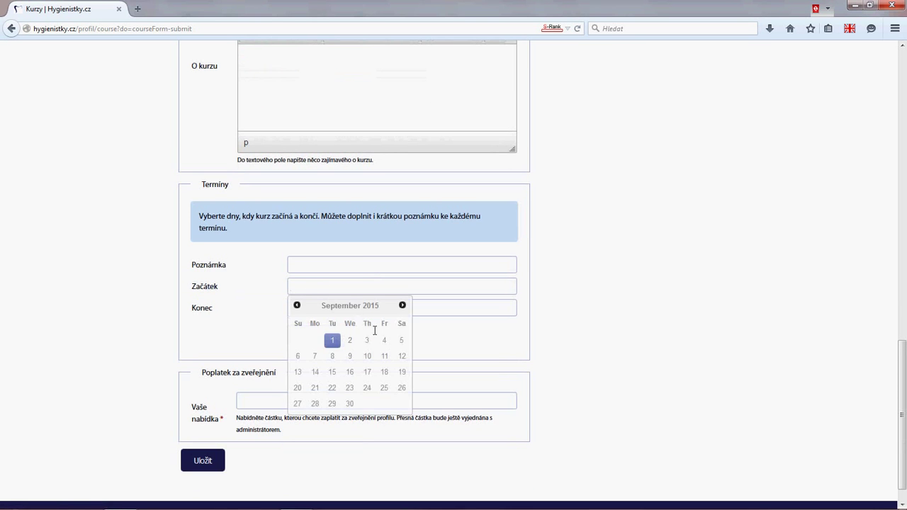
left_click(370, 344)
left_click(314, 312)
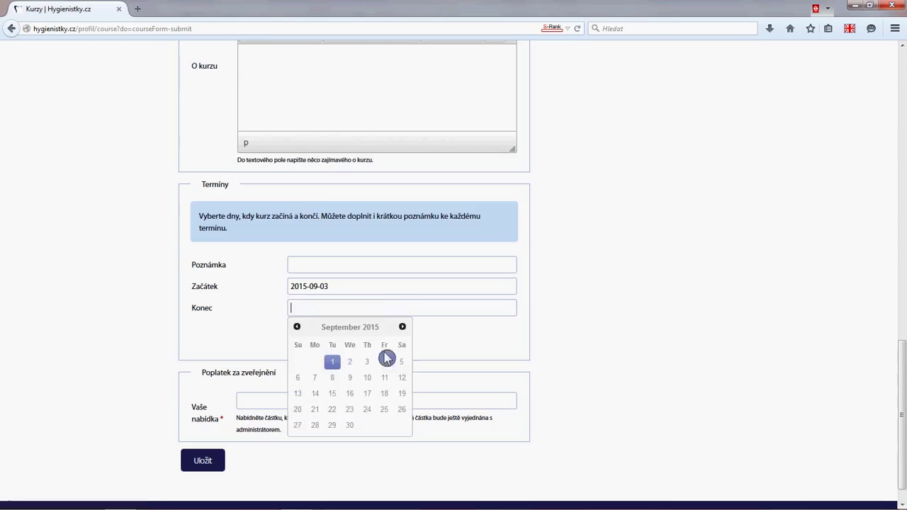
left_click(402, 364)
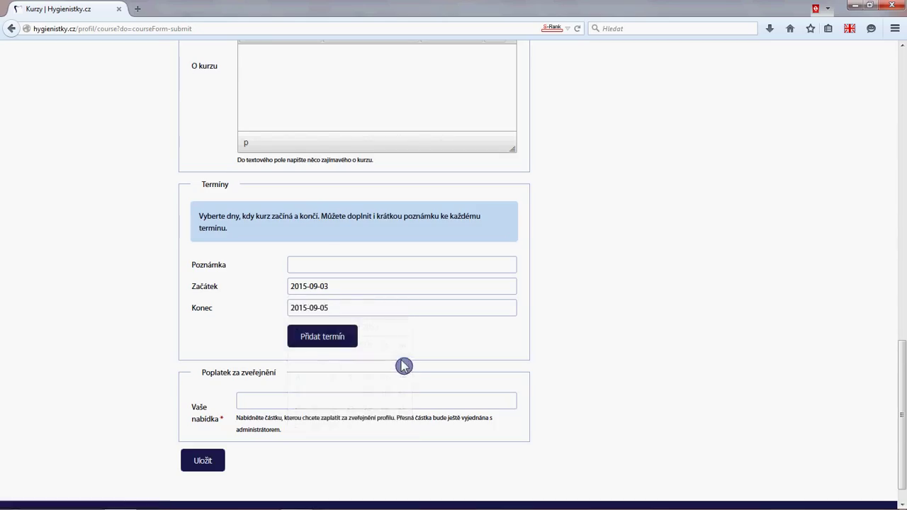
left_click(317, 268)
left_click(317, 268)
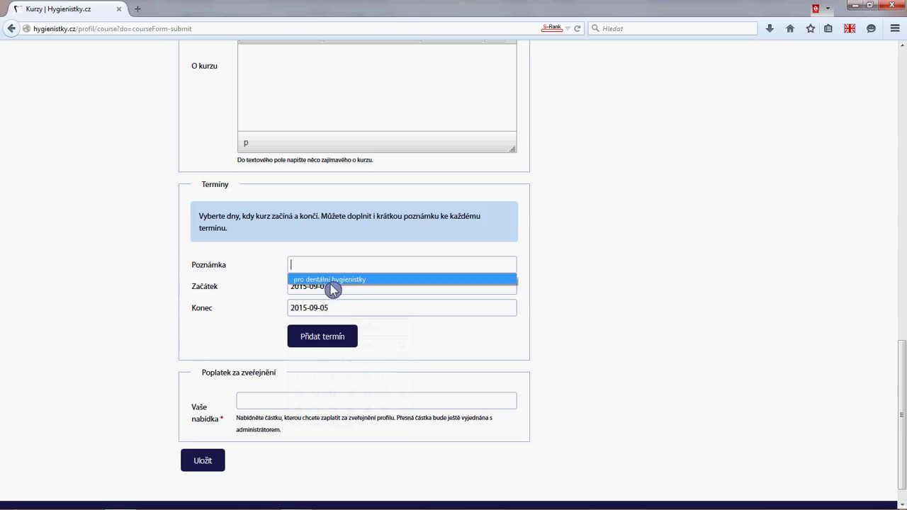
left_click(331, 284)
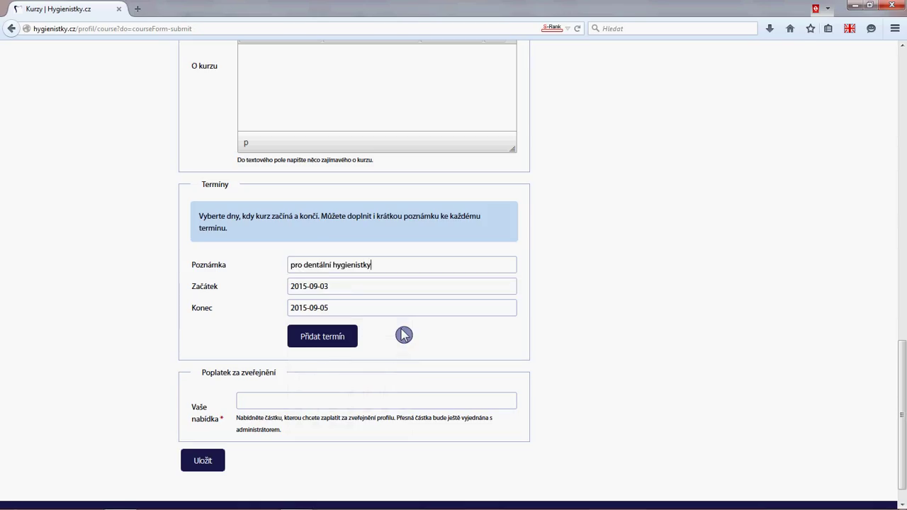
Add a second course date from 2015-09-06 to 2015-09-08 with the note "pro zubní laboranty".
left_click(331, 342)
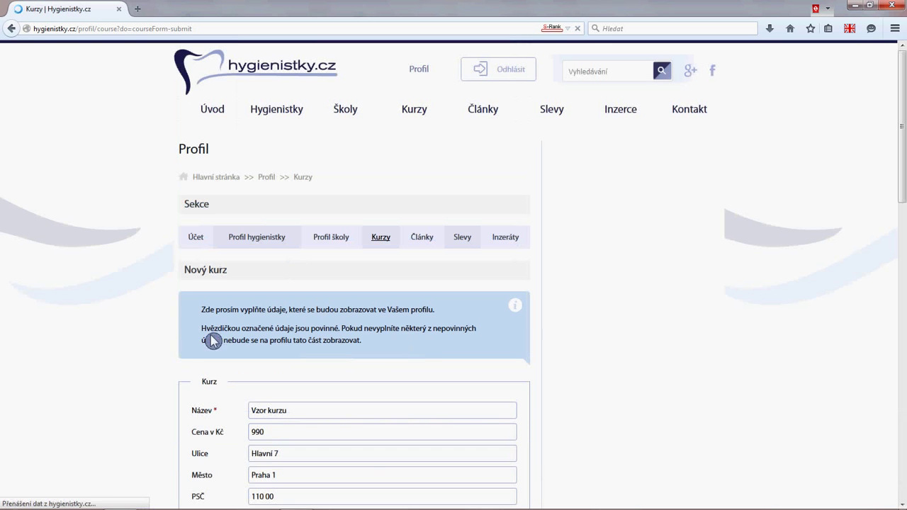
scroll(210, 340, "down", 15)
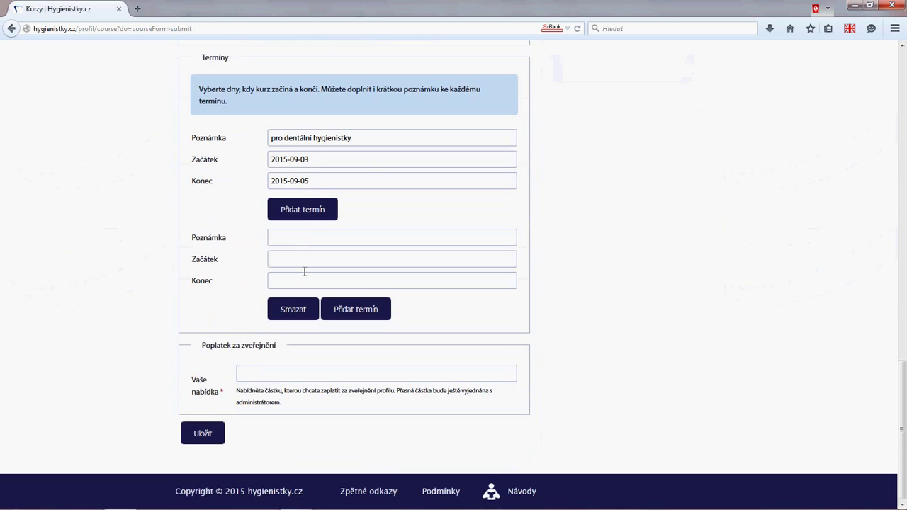
left_click(303, 242)
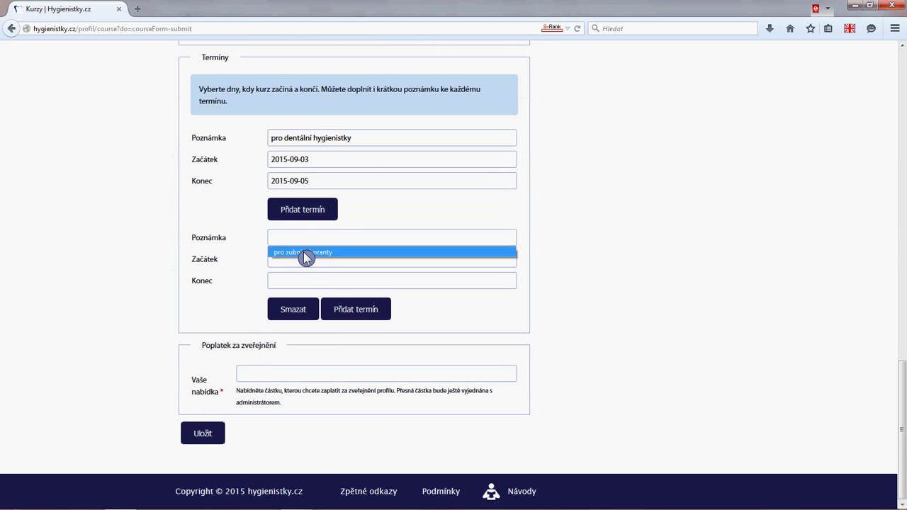
left_click(303, 253)
left_click(297, 261)
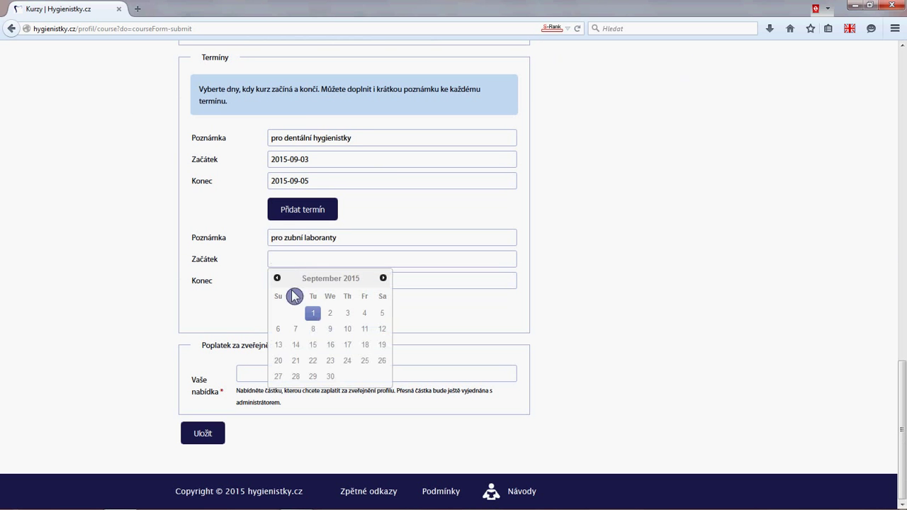
left_click(282, 329)
left_click(290, 280)
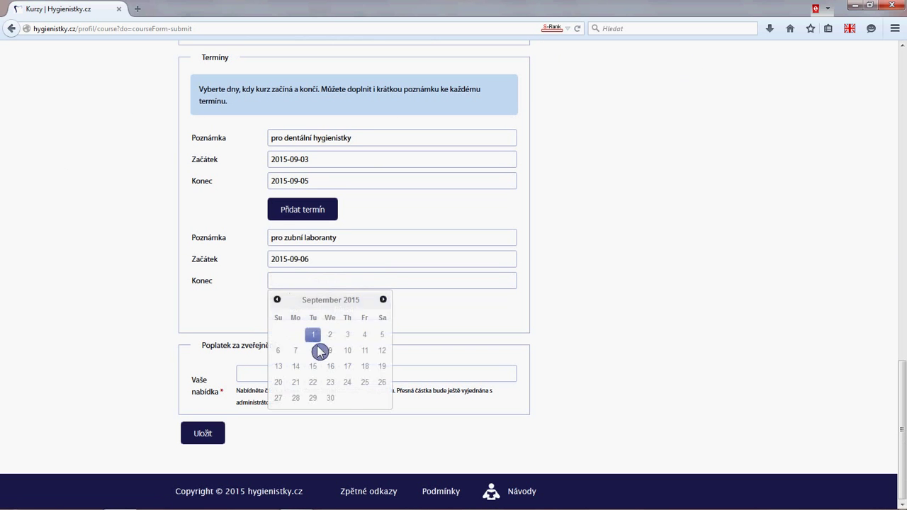
left_click(313, 351)
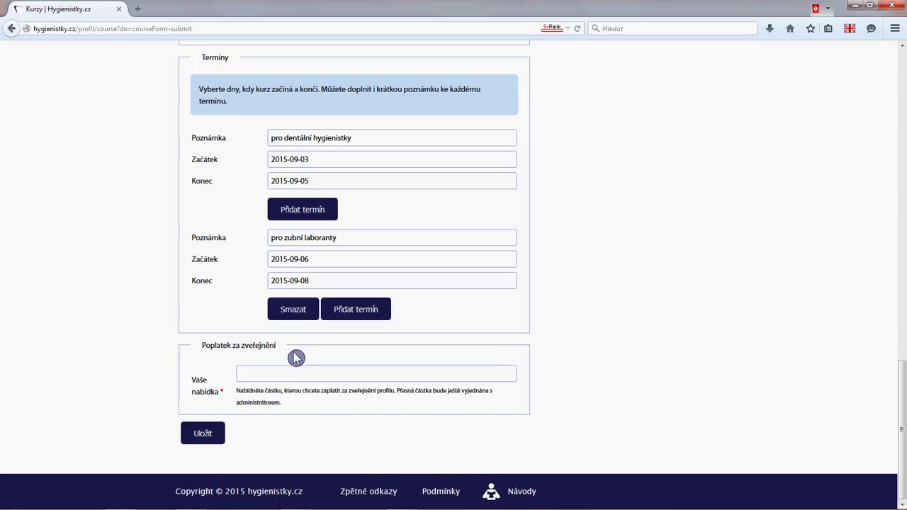
Enter "vzor profilu" as the publication fee offer and save the course.
left_click(288, 377)
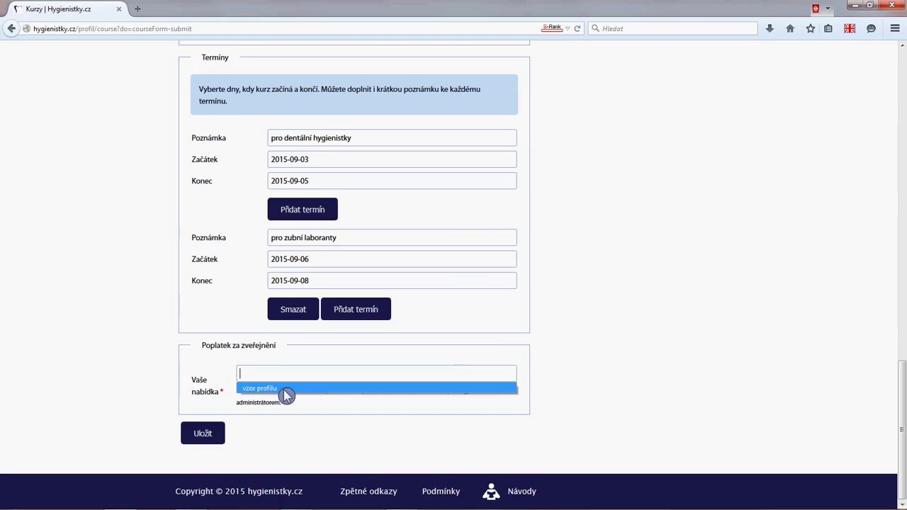
left_click(283, 389)
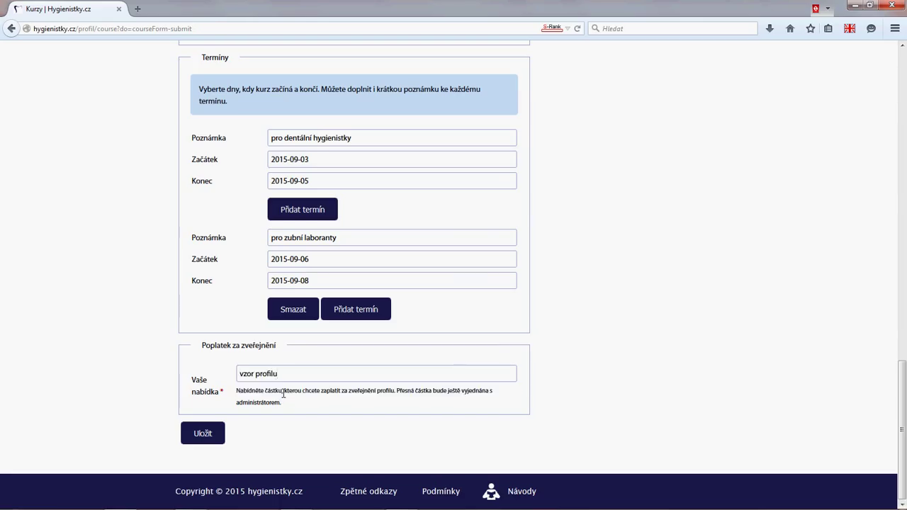
left_click(203, 433)
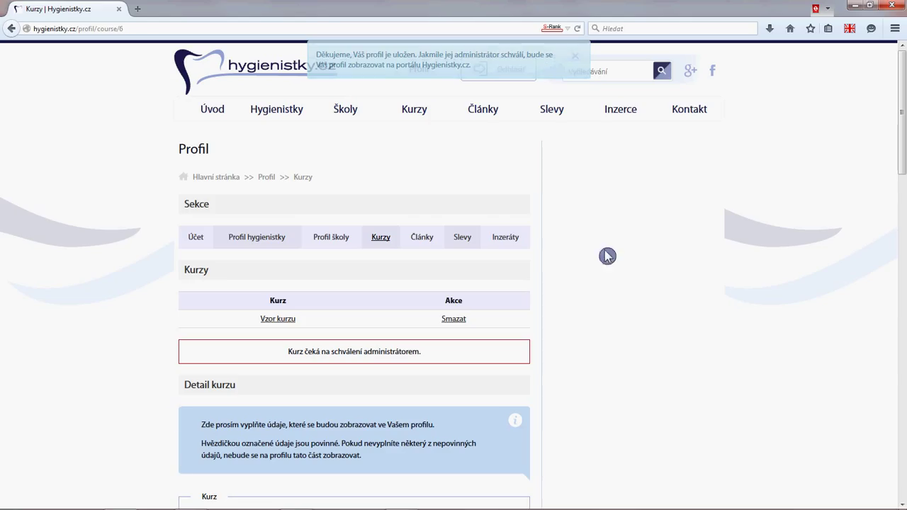
Open the site's Kontakt page.
left_click(700, 110)
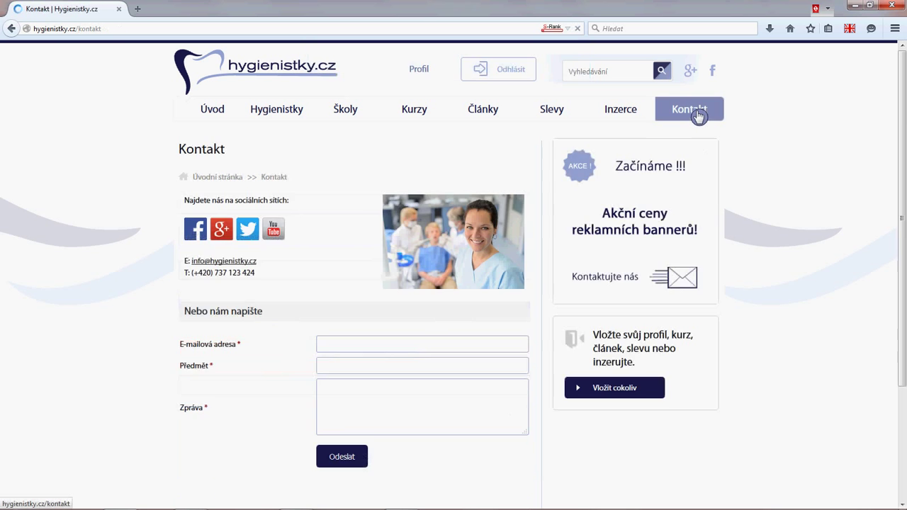